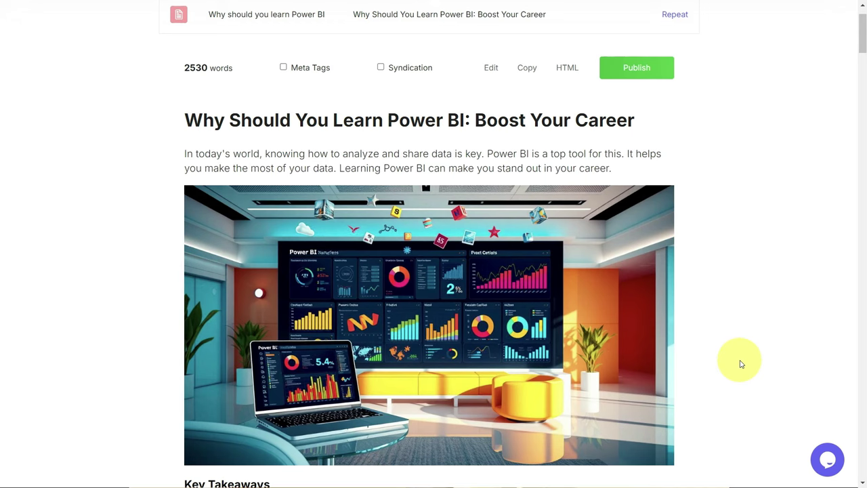
Read through the generated article "Why Should You Learn Power BI: Boost Your Career", from the introduction to the sections on what Power BI is.
{"action": "left_click_drag", "start_coordinate": [174, 155], "coordinate": [404, 151]}
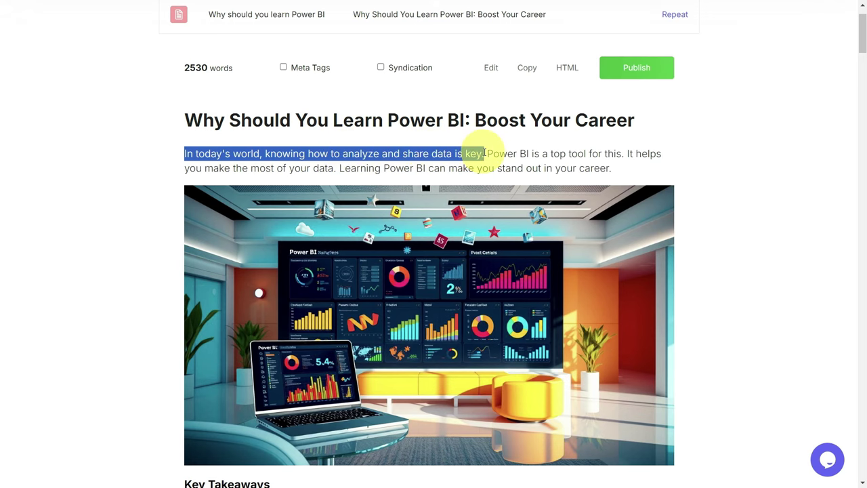
{"action": "scroll", "coordinate": [657, 170], "scroll_direction": "down", "scroll_amount": 3}
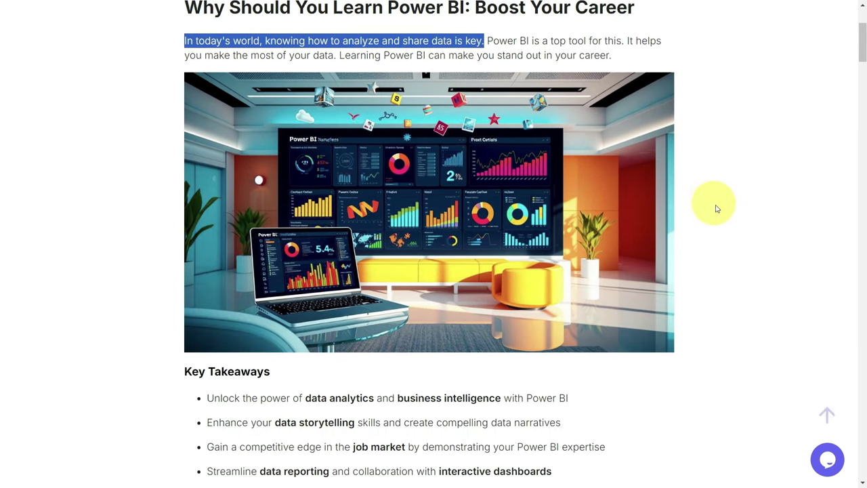
{"action": "scroll", "coordinate": [731, 227], "scroll_direction": "down", "scroll_amount": 6}
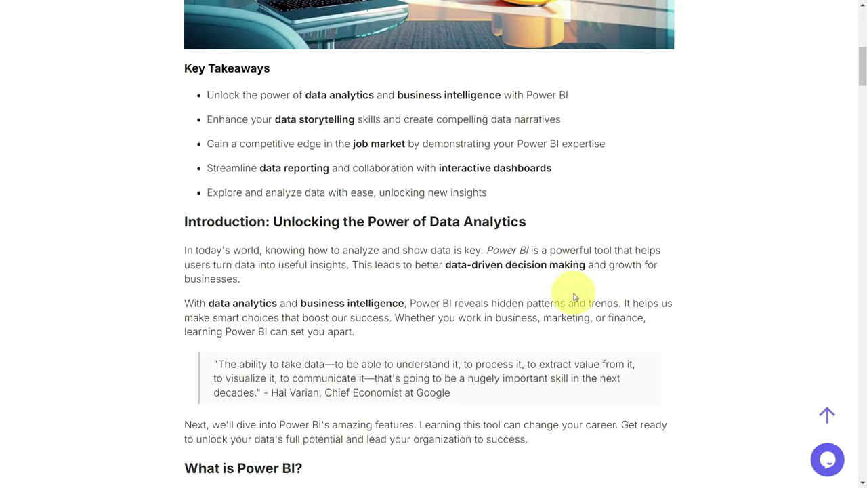
{"action": "scroll", "coordinate": [573, 297], "scroll_direction": "down", "scroll_amount": 2}
{"action": "scroll", "coordinate": [564, 291], "scroll_direction": "down", "scroll_amount": 2}
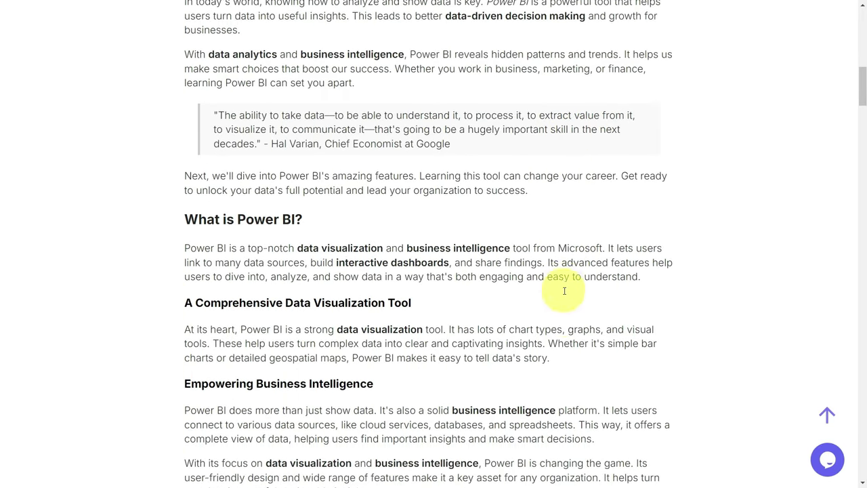
{"action": "scroll", "coordinate": [564, 294], "scroll_direction": "down", "scroll_amount": 7}
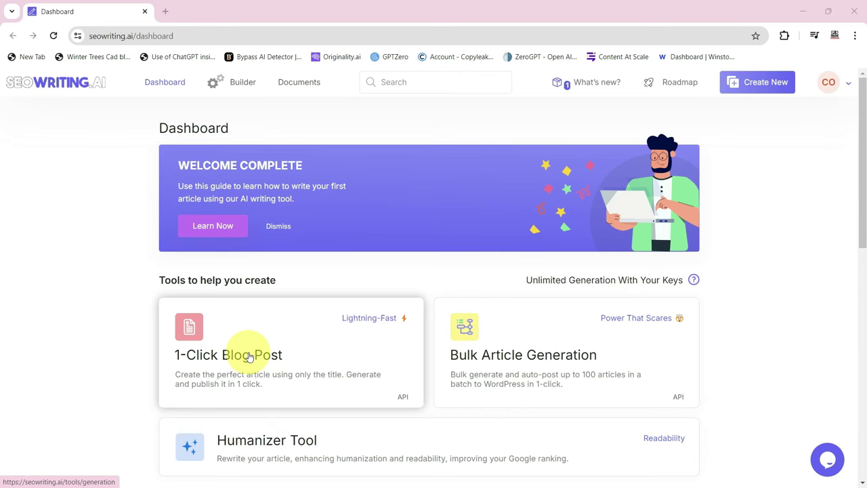
Look over the content creation tools on the dashboard and open the 1-Click Blog Post tool.
{"action": "scroll", "coordinate": [249, 357], "scroll_direction": "down", "scroll_amount": 1}
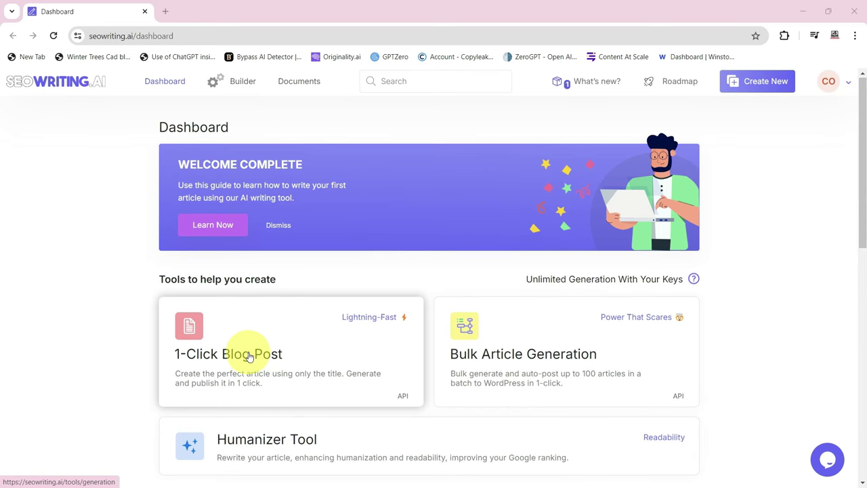
{"action": "scroll", "coordinate": [249, 357], "scroll_direction": "down", "scroll_amount": 3}
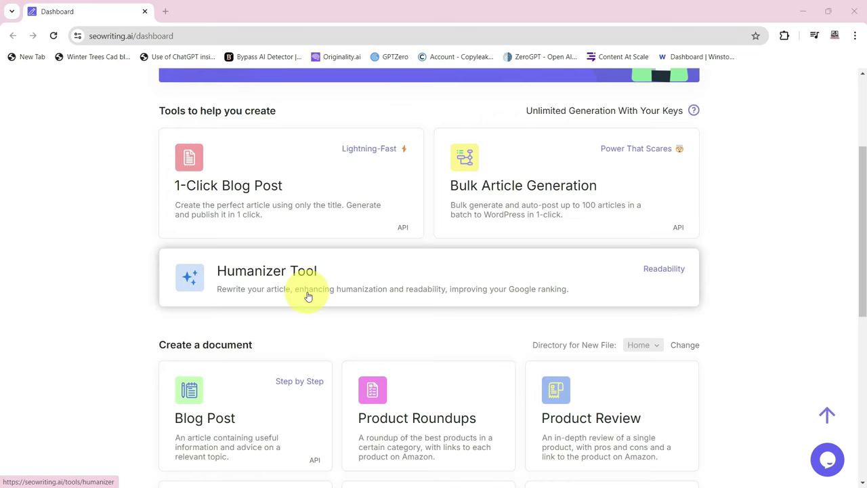
{"action": "scroll", "coordinate": [308, 296], "scroll_direction": "down", "scroll_amount": 1}
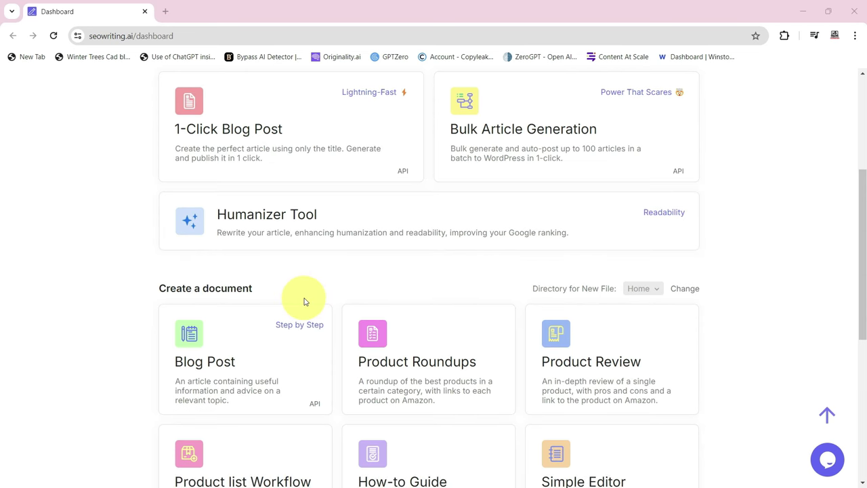
{"action": "scroll", "coordinate": [285, 305], "scroll_direction": "down", "scroll_amount": 2}
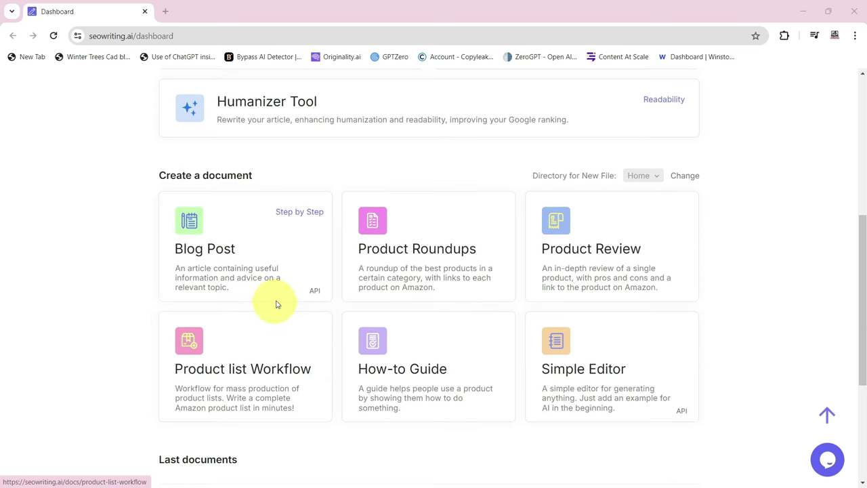
{"action": "scroll", "coordinate": [599, 390], "scroll_direction": "up", "scroll_amount": 3}
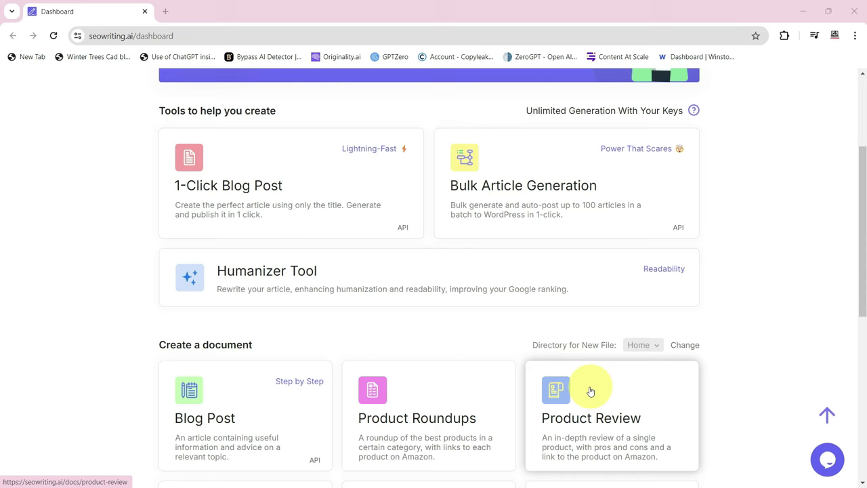
{"action": "scroll", "coordinate": [590, 392], "scroll_direction": "up", "scroll_amount": 2}
{"action": "left_click", "coordinate": [254, 299]}
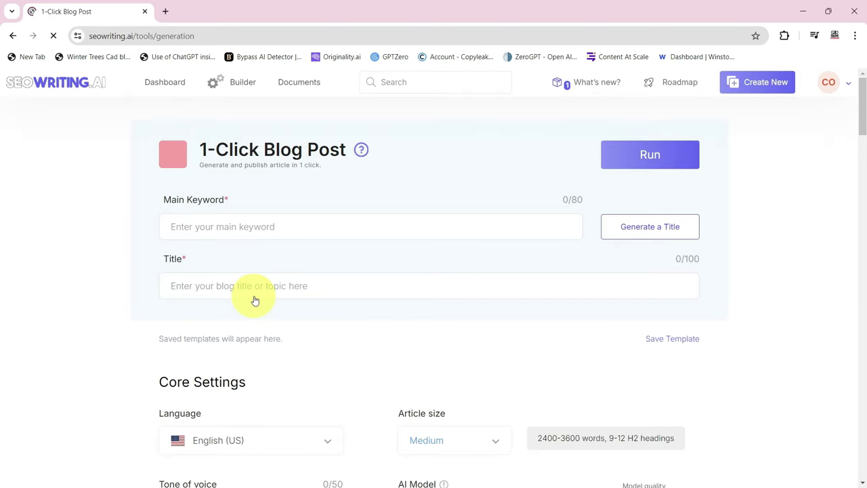
Enter "Importance of Power BI" as the main keyword of the blog post.
{"action": "left_click", "coordinate": [214, 226]}
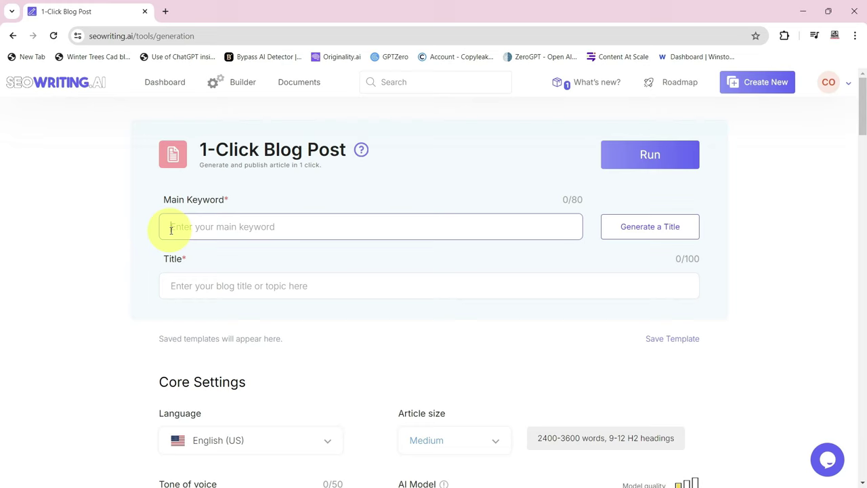
{"action": "left_click", "coordinate": [194, 228]}
{"action": "type", "text": "Importance of"}
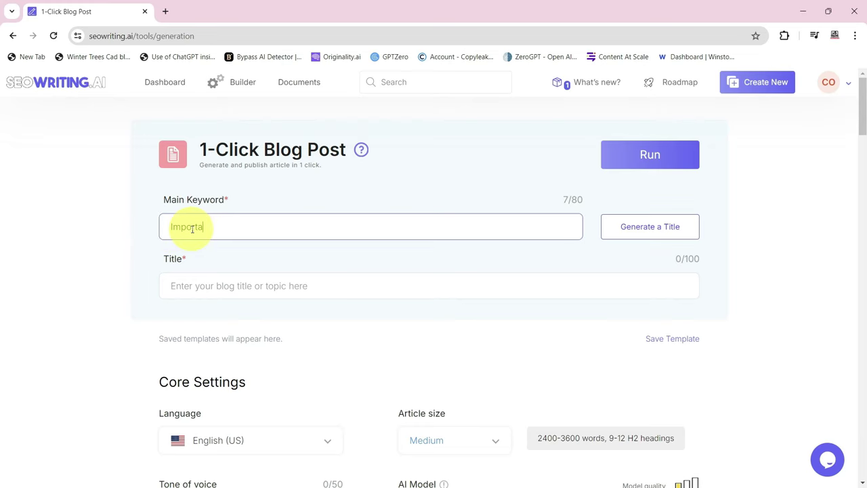
{"action": "type", "text": " Power BI"}
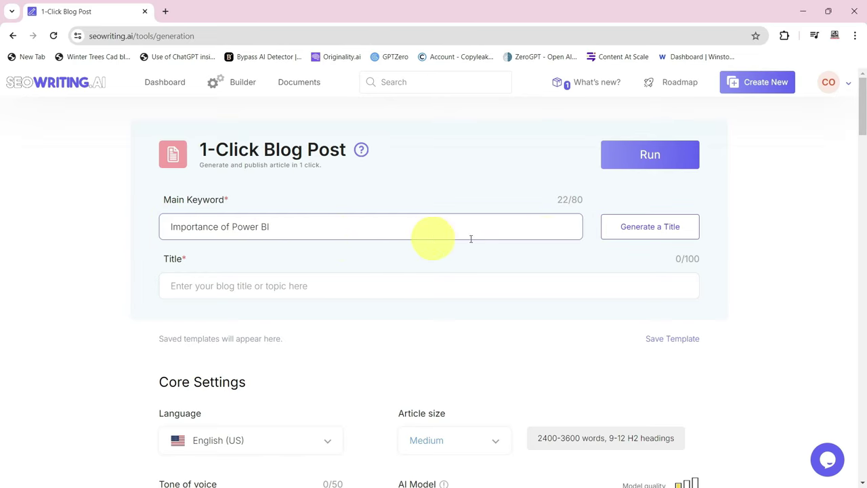
Generate a blog title from the main keyword, regenerating it twice to get a different suggestion.
{"action": "left_click", "coordinate": [636, 226]}
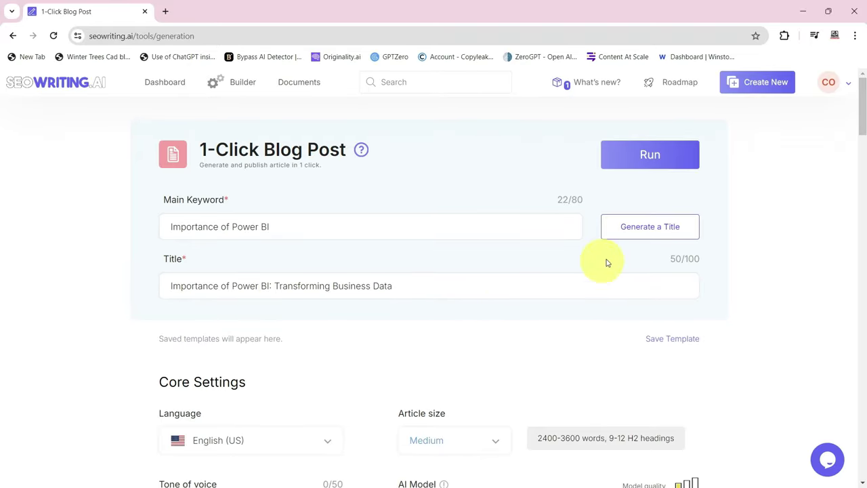
{"action": "left_click", "coordinate": [624, 232]}
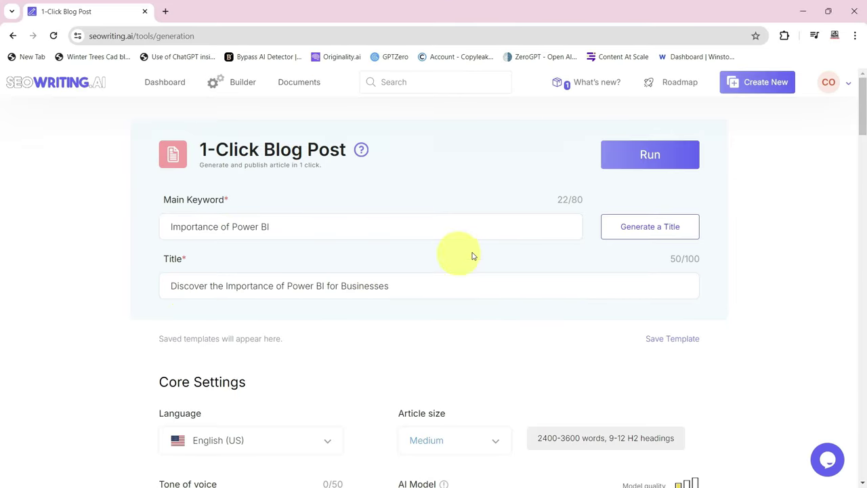
{"action": "left_click", "coordinate": [624, 230]}
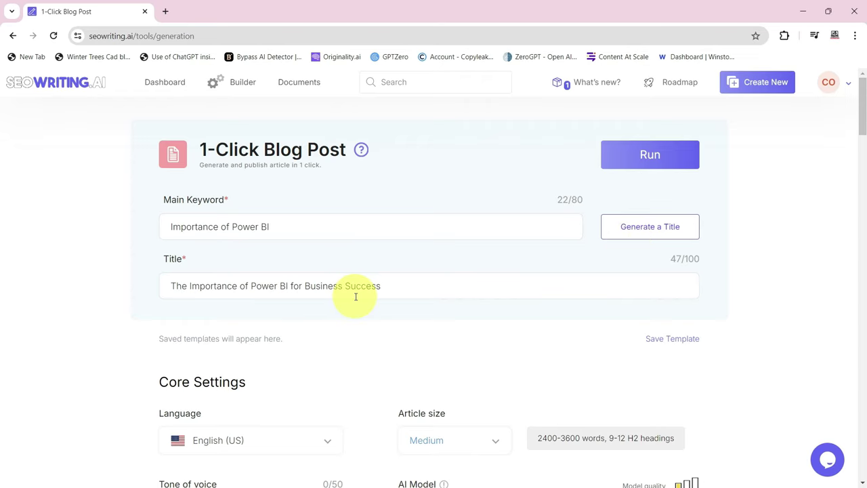
Look through the available article languages in the Core Settings and choose English (US).
{"action": "scroll", "coordinate": [354, 298], "scroll_direction": "down", "scroll_amount": 1}
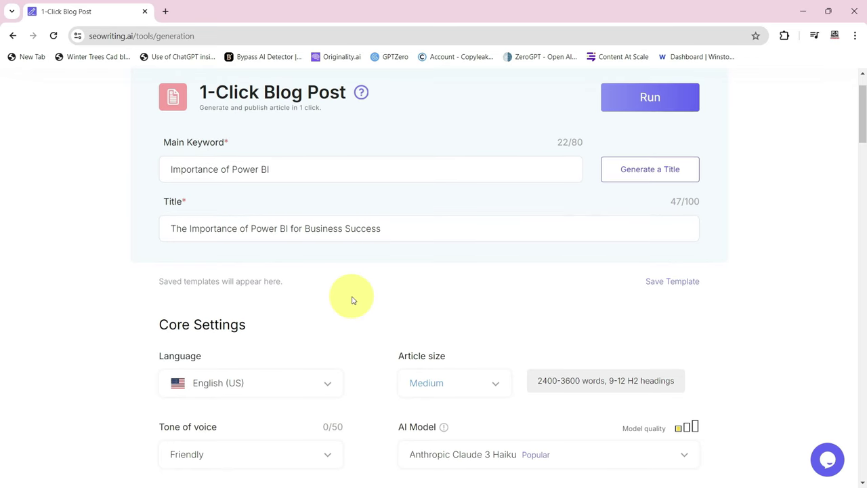
{"action": "scroll", "coordinate": [352, 300], "scroll_direction": "down", "scroll_amount": 2}
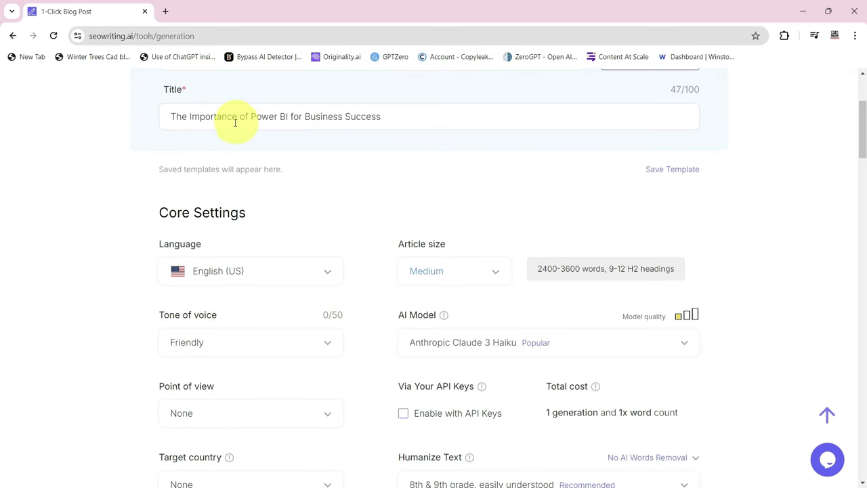
{"action": "scroll", "coordinate": [304, 169], "scroll_direction": "up", "scroll_amount": 2}
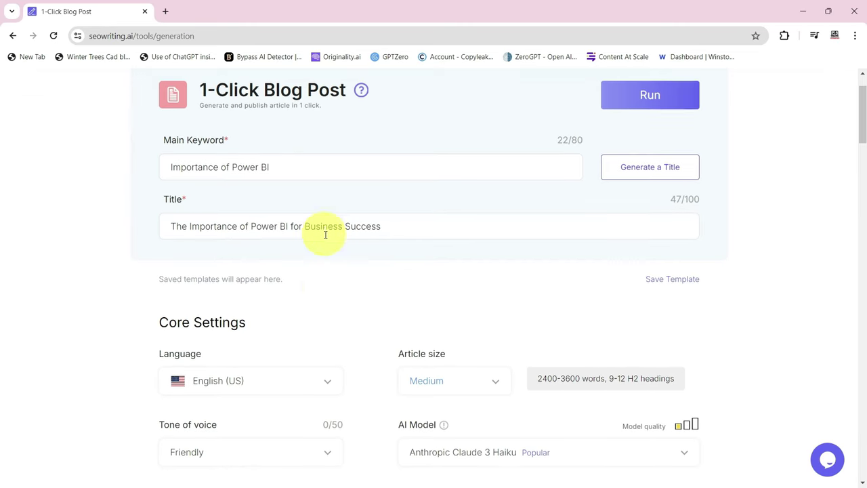
{"action": "scroll", "coordinate": [325, 240], "scroll_direction": "down", "scroll_amount": 2}
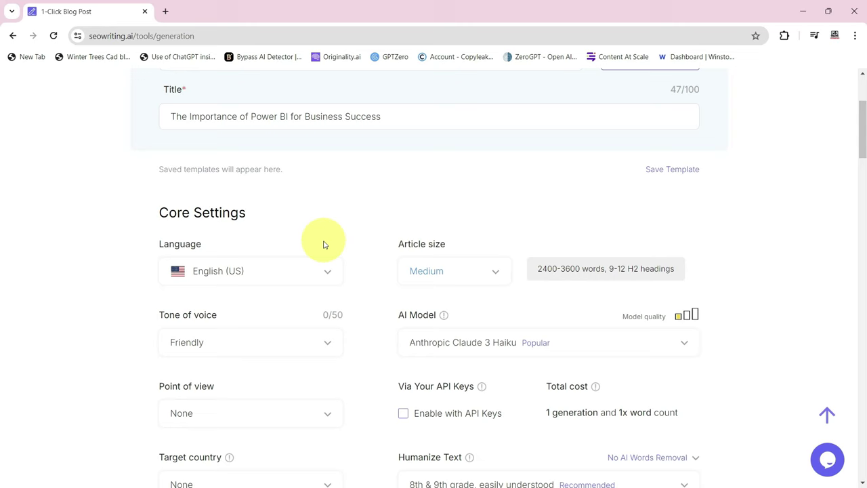
{"action": "scroll", "coordinate": [305, 241], "scroll_direction": "down", "scroll_amount": 1}
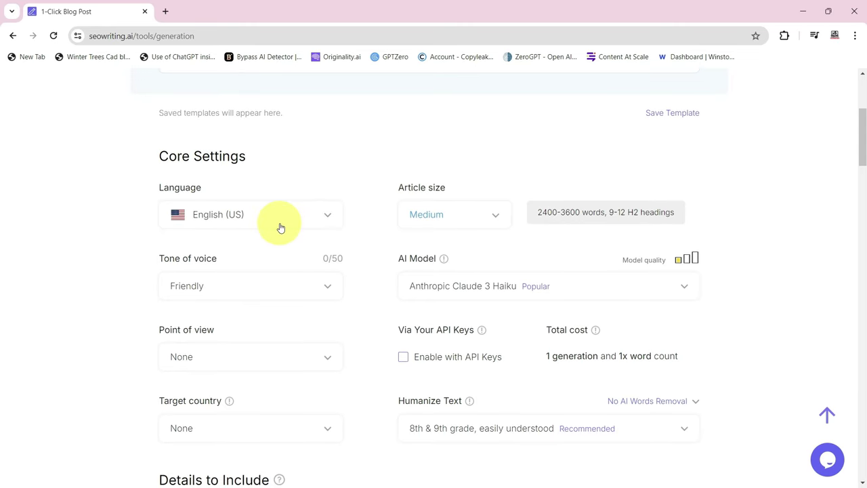
{"action": "left_click", "coordinate": [281, 227]}
{"action": "scroll", "coordinate": [268, 264], "scroll_direction": "up", "scroll_amount": 1}
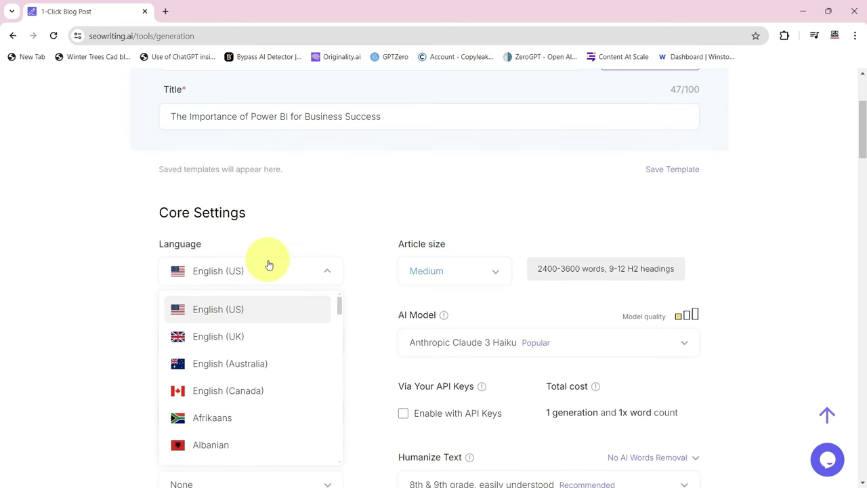
{"action": "scroll", "coordinate": [268, 264], "scroll_direction": "down", "scroll_amount": 2}
{"action": "scroll", "coordinate": [257, 234], "scroll_direction": "down", "scroll_amount": 1}
{"action": "left_click_drag", "start_coordinate": [339, 210], "coordinate": [348, 131]}
{"action": "scroll", "coordinate": [342, 210], "scroll_direction": "down", "scroll_amount": 1}
{"action": "scroll", "coordinate": [287, 147], "scroll_direction": "up", "scroll_amount": 1}
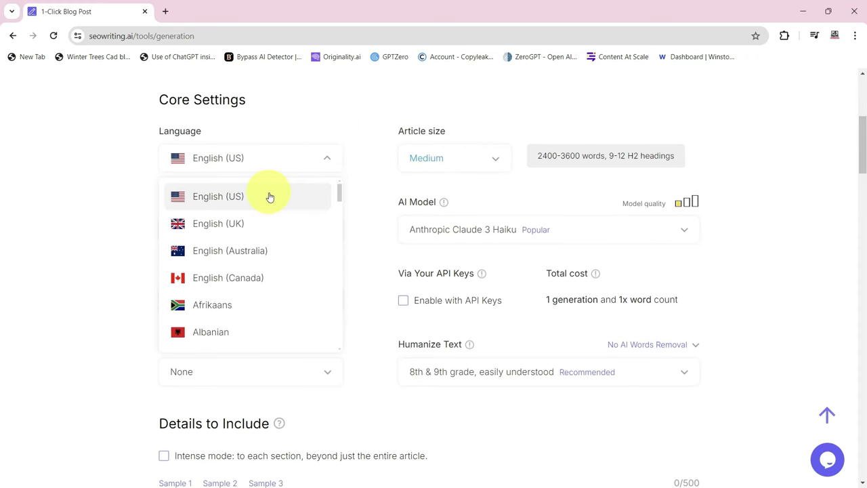
{"action": "left_click", "coordinate": [271, 195]}
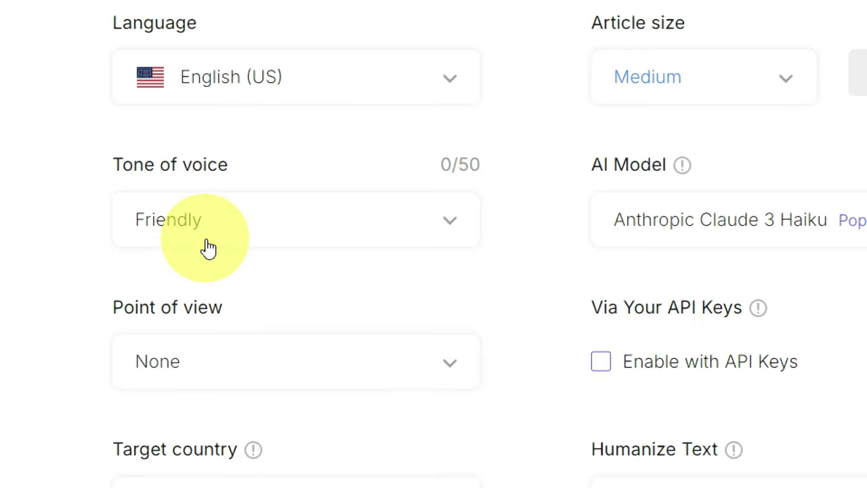
Set the tone of voice to Informational and look through the point of view options.
{"action": "left_click", "coordinate": [206, 239]}
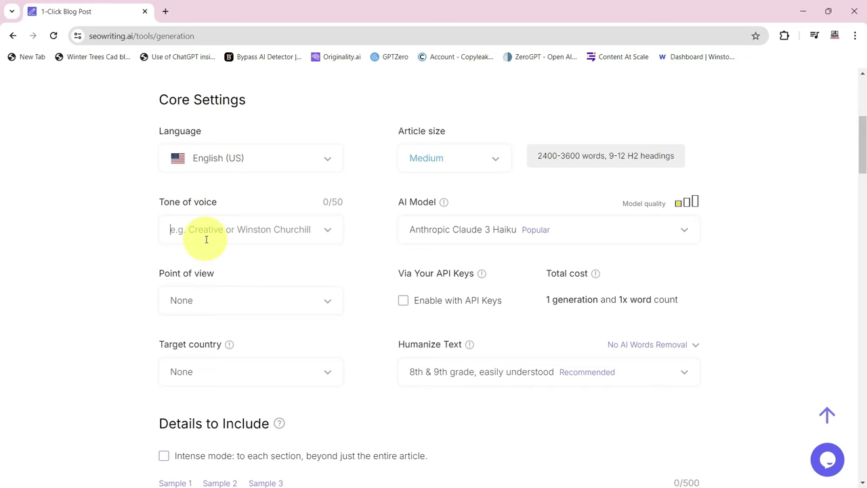
{"action": "left_click", "coordinate": [206, 239]}
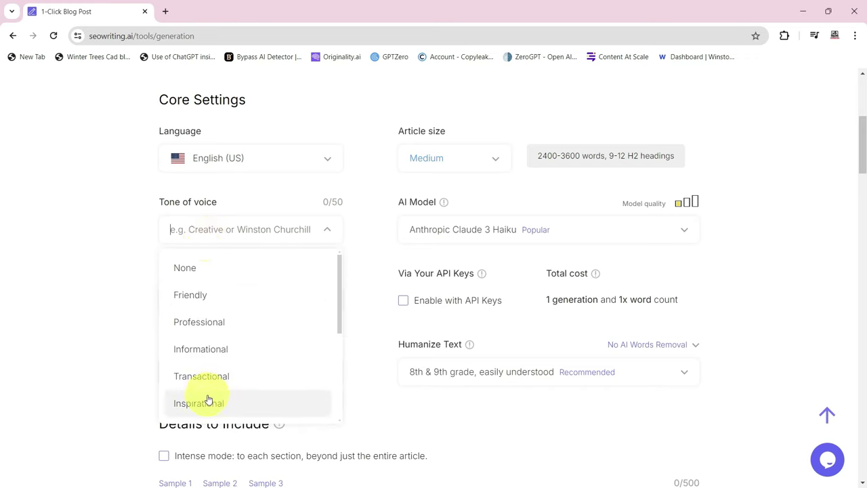
{"action": "left_click", "coordinate": [208, 358]}
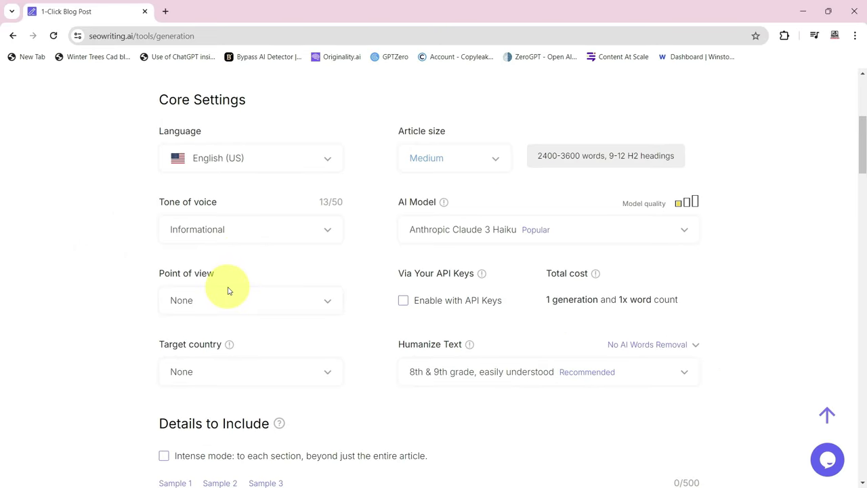
{"action": "left_click", "coordinate": [210, 306]}
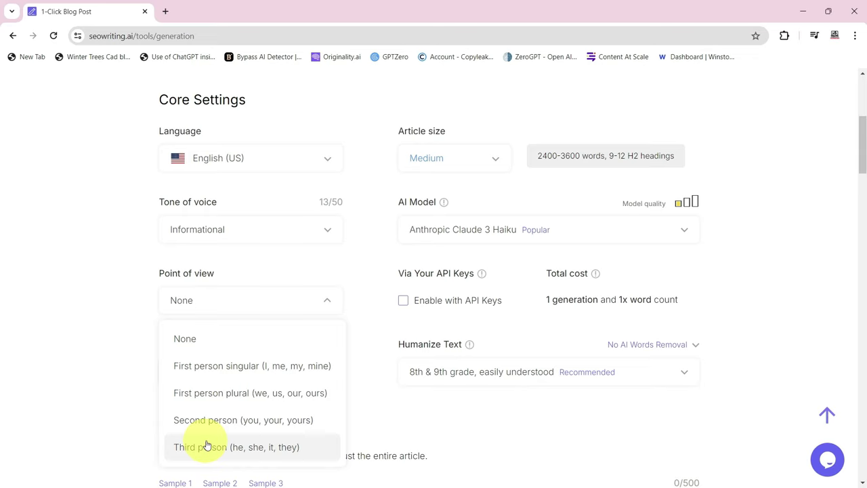
{"action": "left_click", "coordinate": [137, 319]}
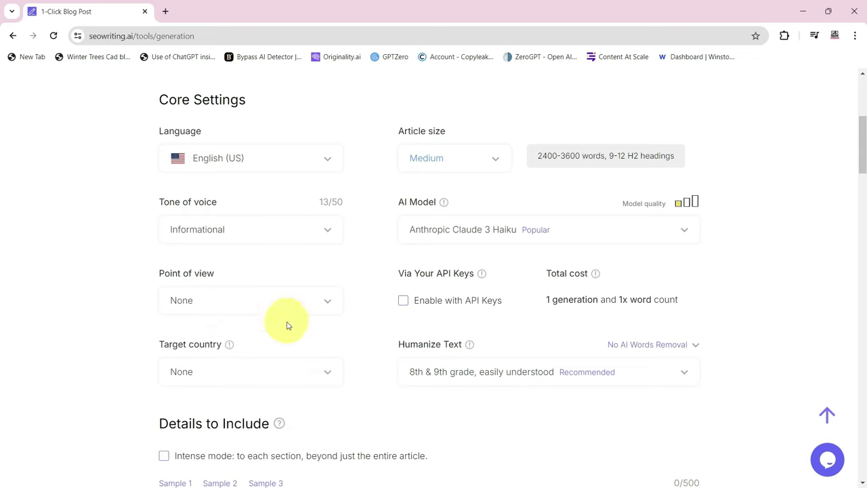
Browse the available target countries for the article.
{"action": "left_click", "coordinate": [225, 378]}
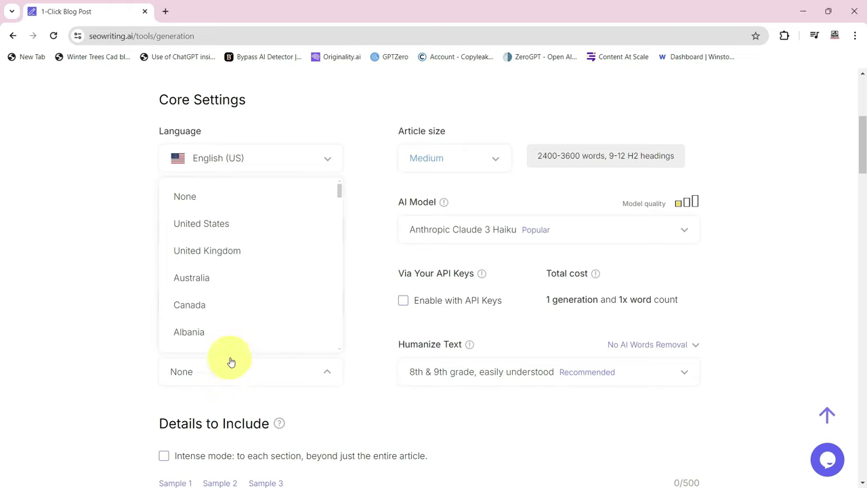
{"action": "scroll", "coordinate": [251, 266], "scroll_direction": "down", "scroll_amount": 2}
{"action": "scroll", "coordinate": [256, 284], "scroll_direction": "down", "scroll_amount": 6}
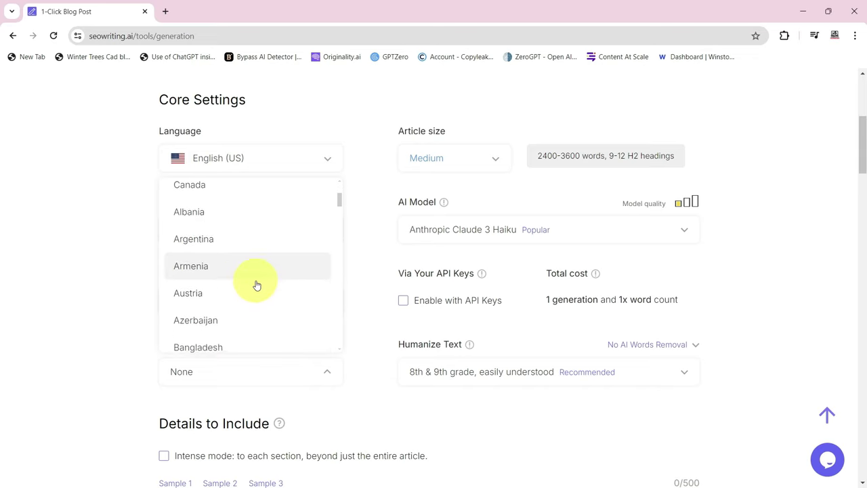
{"action": "scroll", "coordinate": [252, 294], "scroll_direction": "down", "scroll_amount": 6}
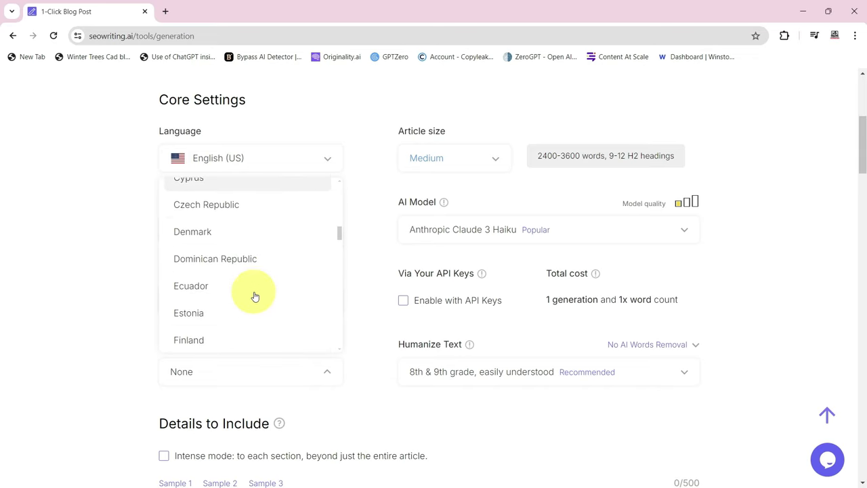